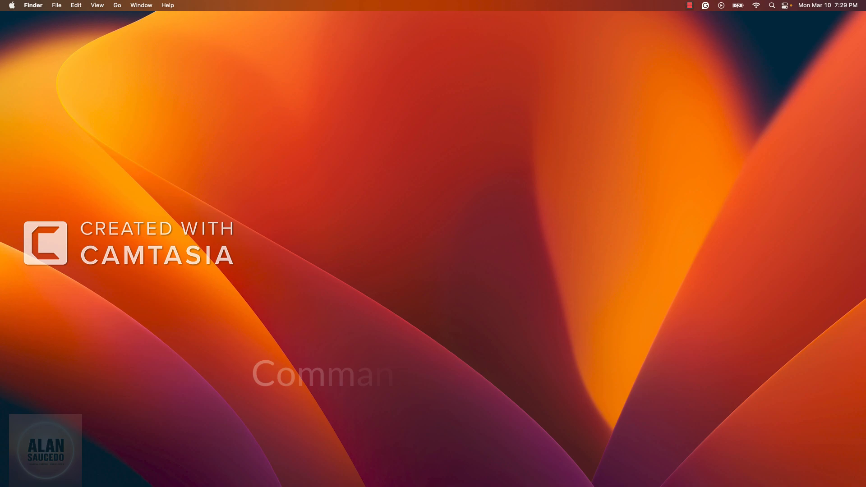
Open Automator and create a new document of type Workflow.
key(super+space)
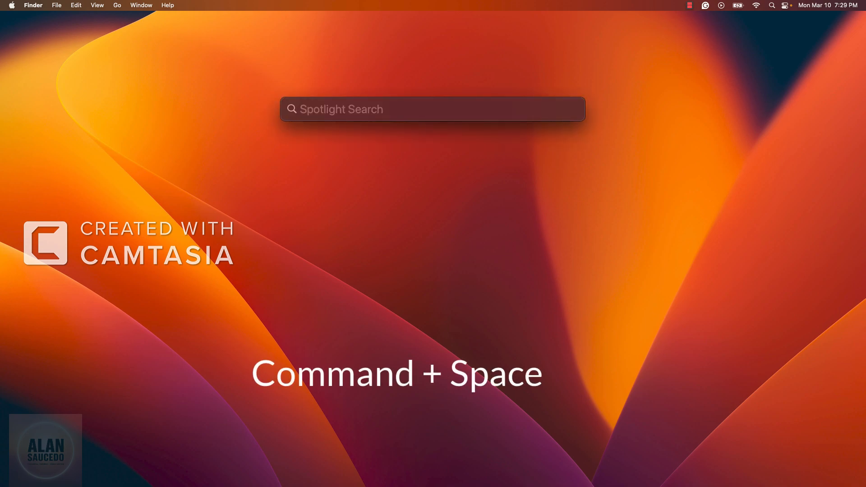
text(A)
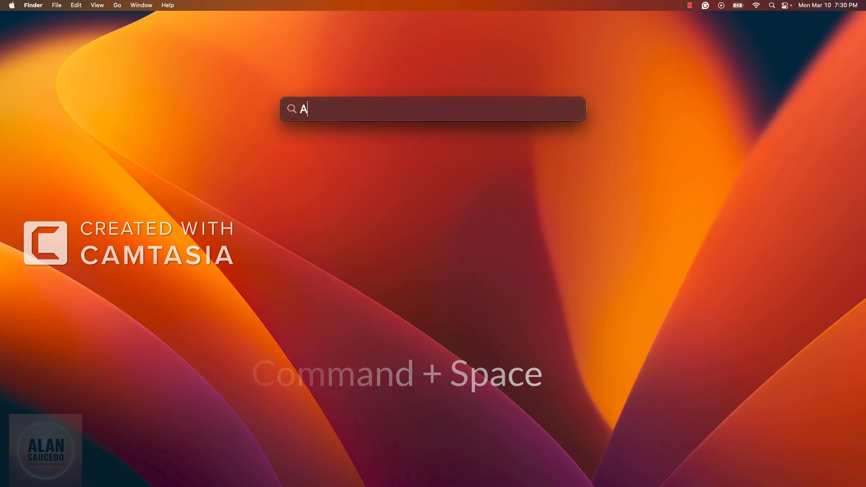
text(ut)
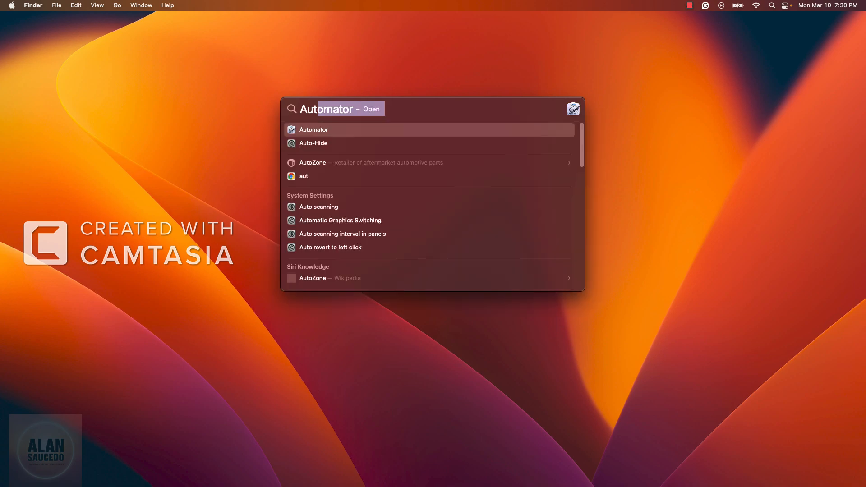
key(Return)
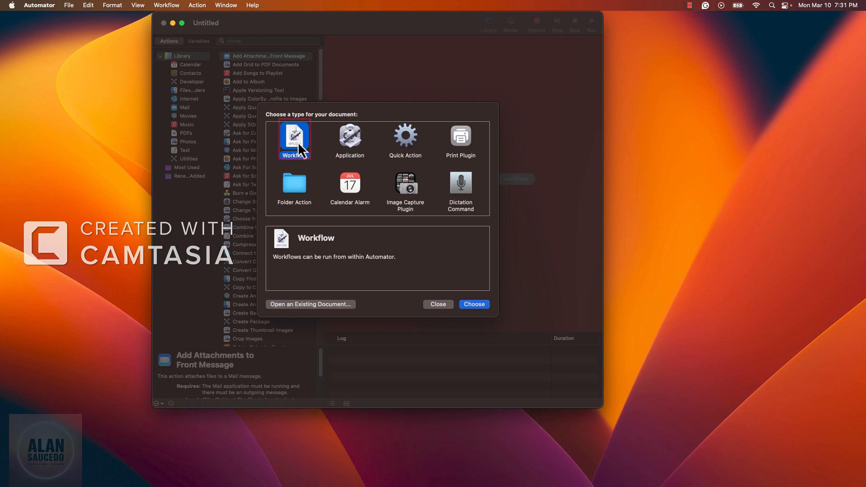
click(474, 306)
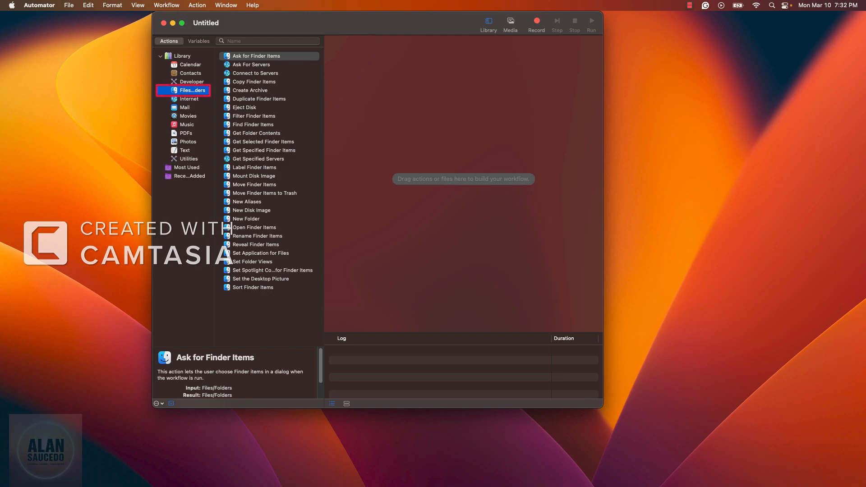
Read the description of the Ask for Finder Items action and view the library's group options.
scroll(235, 372, down, 3)
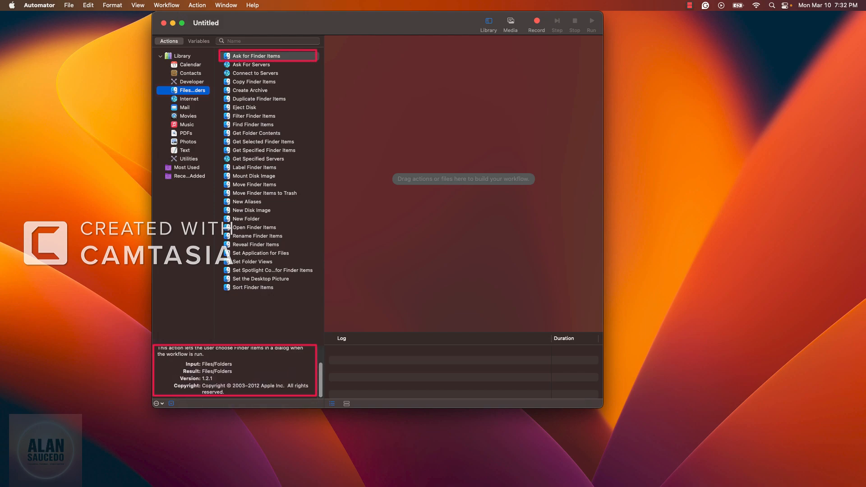
scroll(235, 372, up, 4)
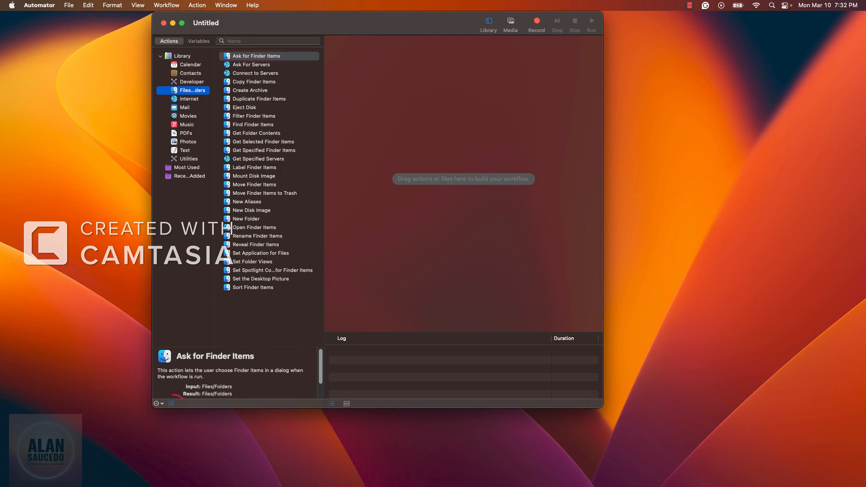
click(158, 403)
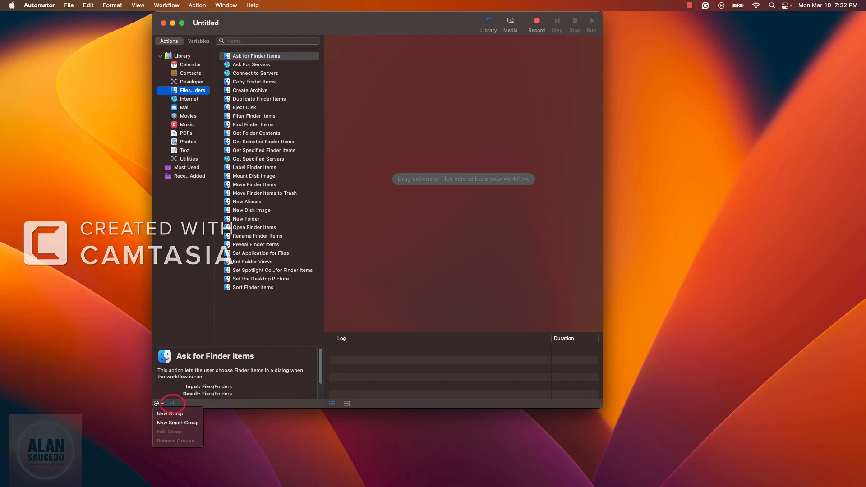
key(Escape)
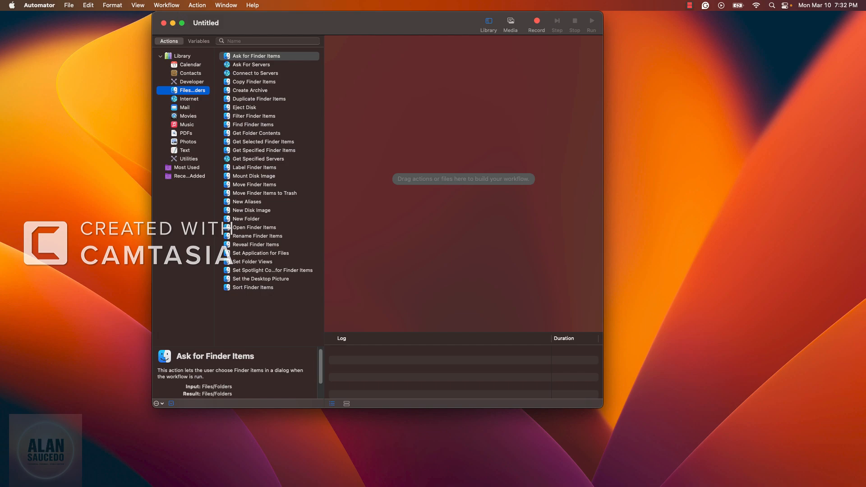
scroll(236, 373, down, 3)
scroll(236, 372, up, 3)
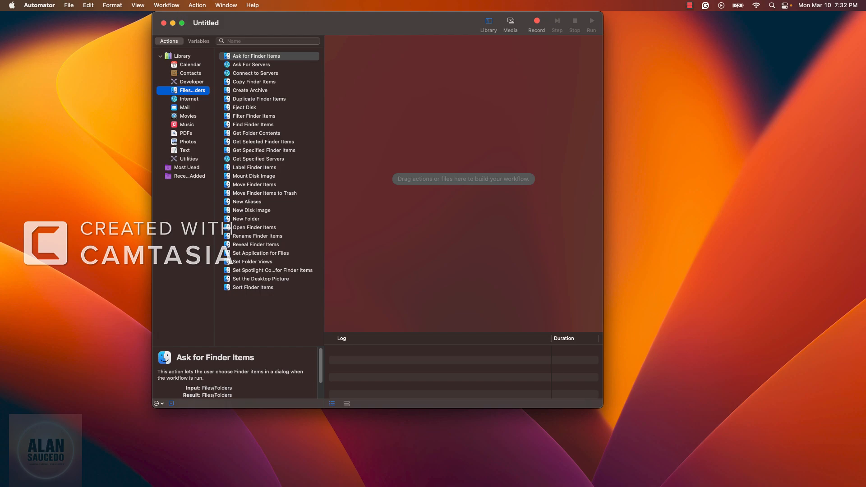
Add the Ask for Finder Items action to the workflow, starting at Desktop with the type Files.
drag(256, 56, 441, 179)
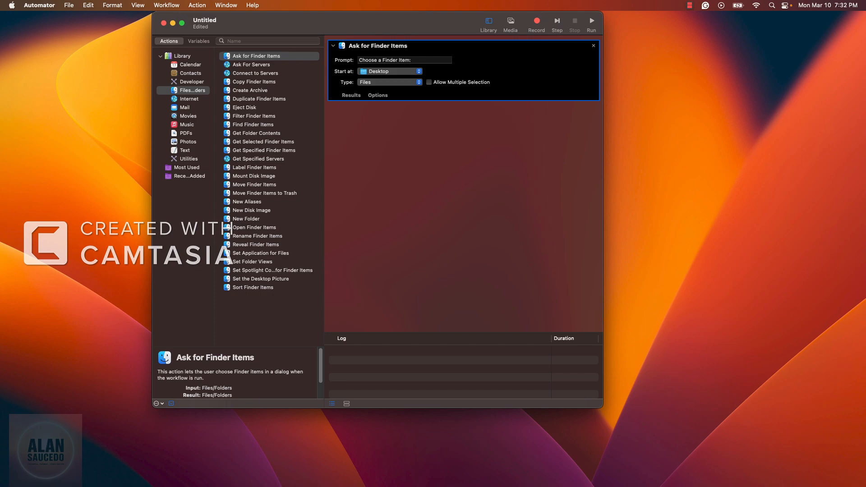
click(389, 71)
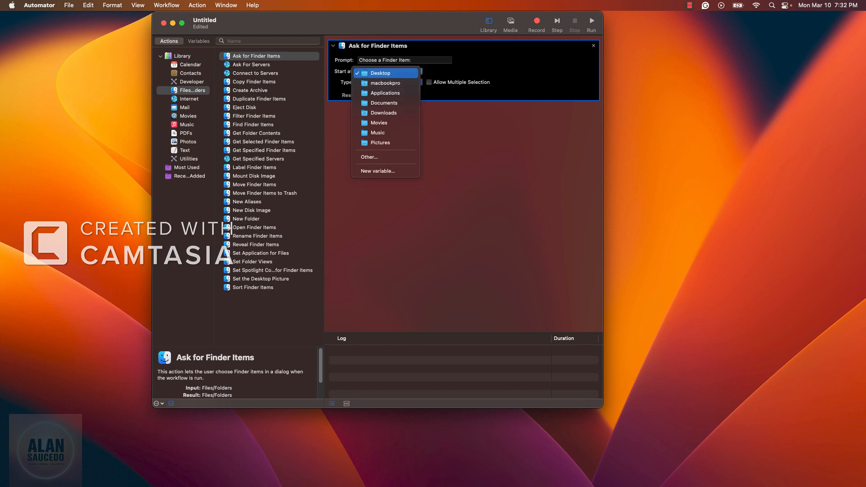
click(389, 72)
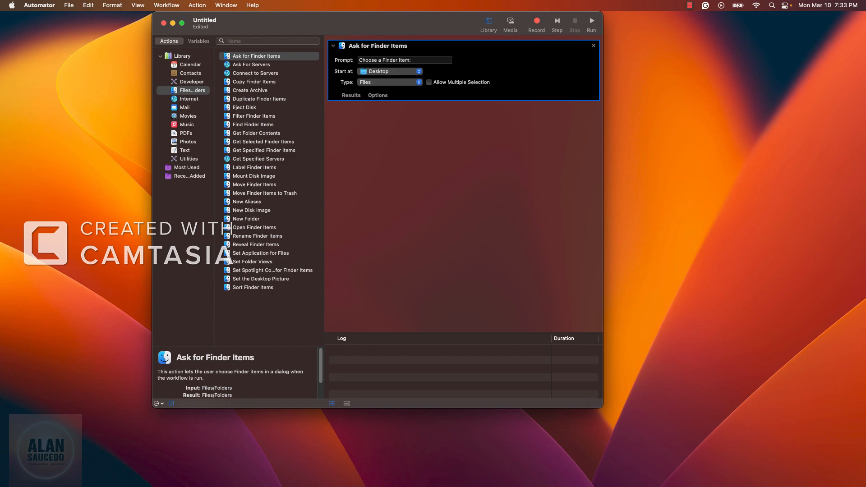
click(389, 82)
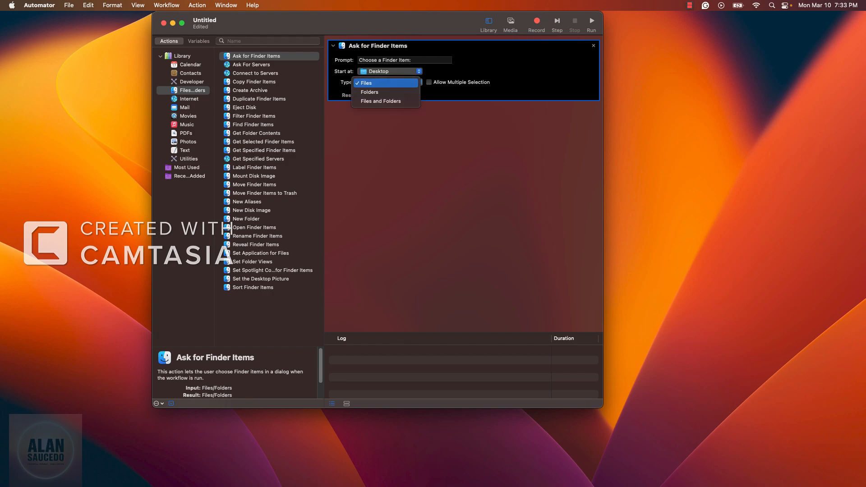
click(386, 83)
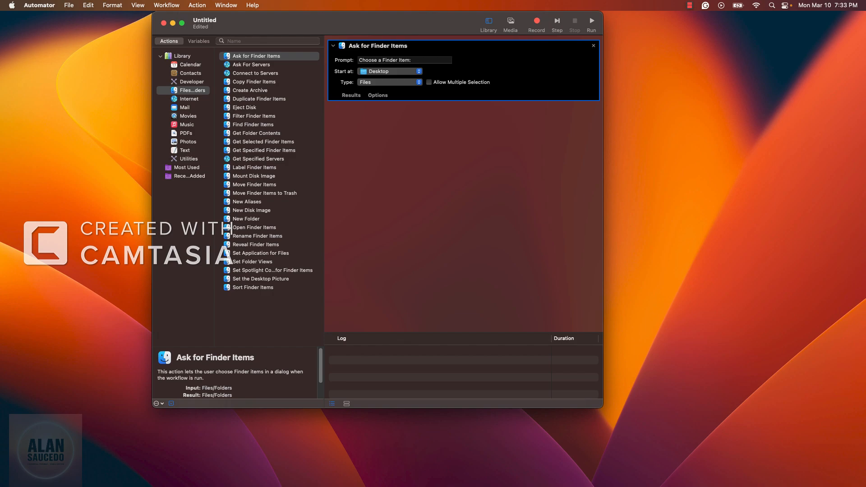
Save the workflow to the Desktop under the name Test in Workflow format.
click(69, 5)
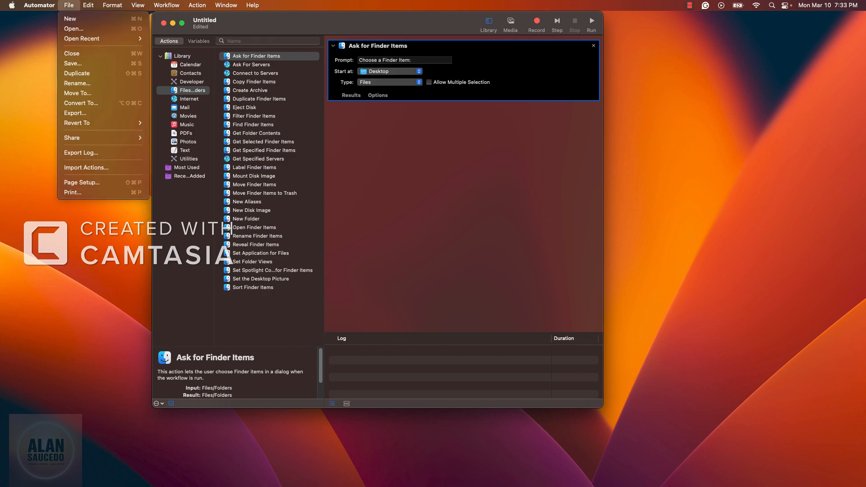
click(74, 64)
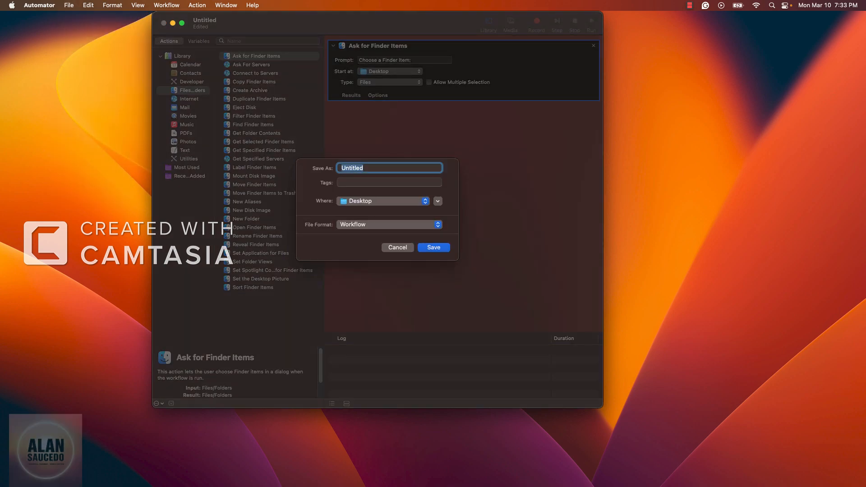
key(BackSpace)
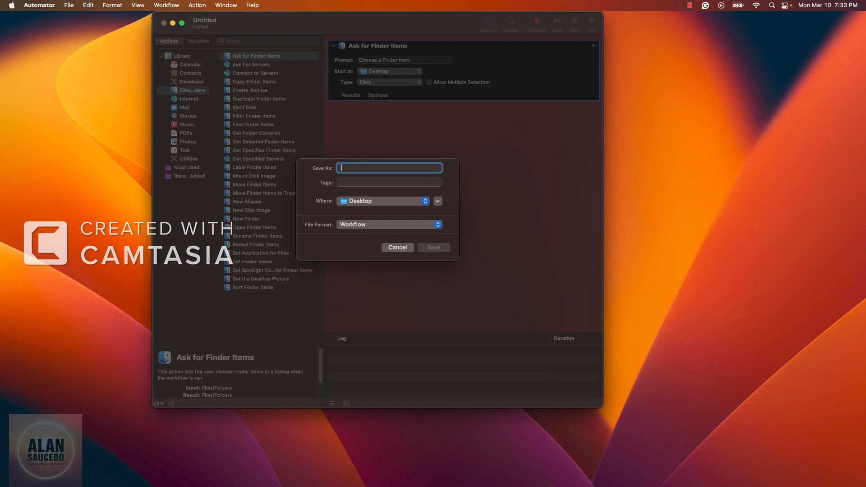
text(Test)
key(Return)
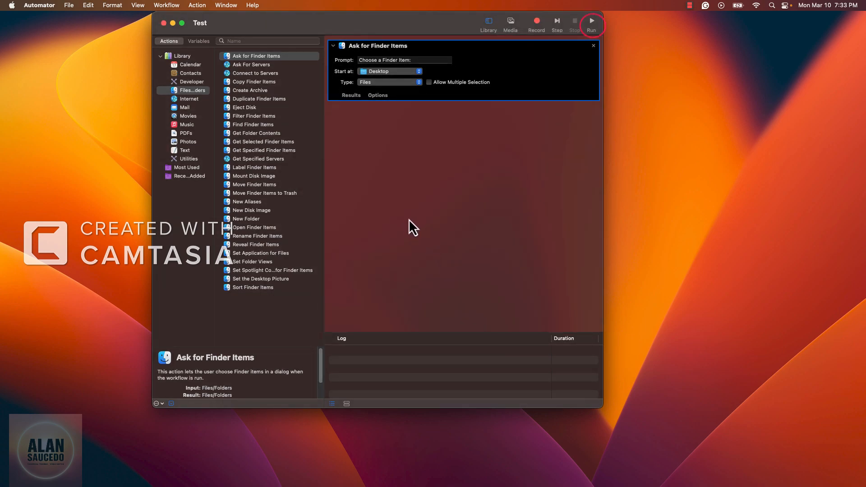
Run the workflow with download (1).png as the chosen file and show the results of Ask for Finder Items.
key(super+r)
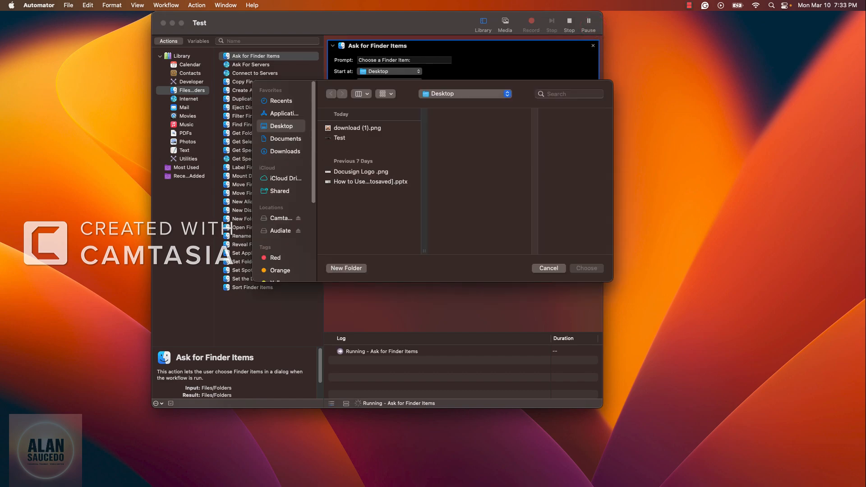
click(357, 128)
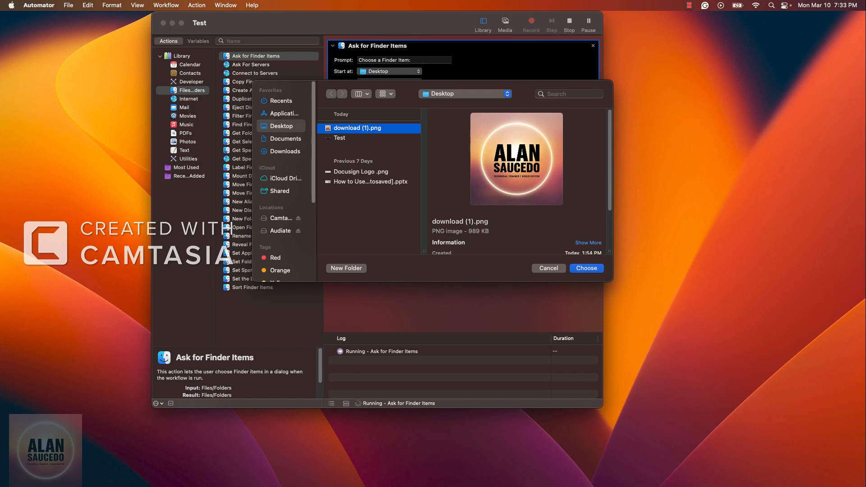
key(Return)
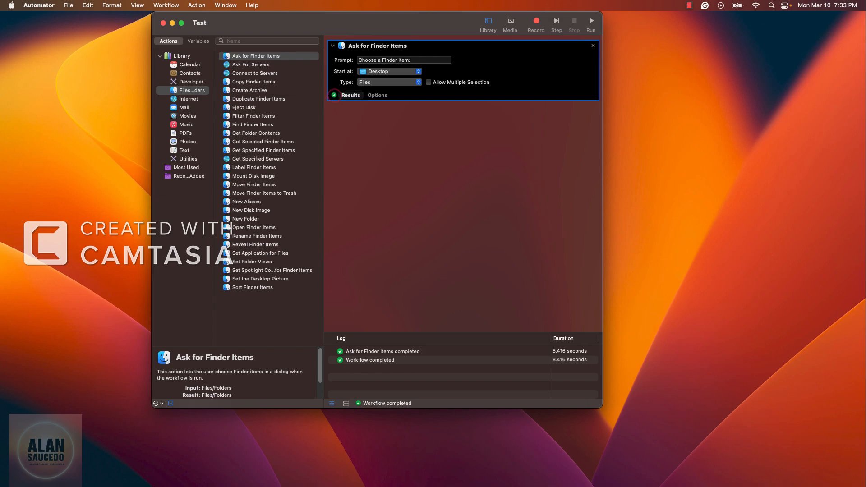
click(351, 95)
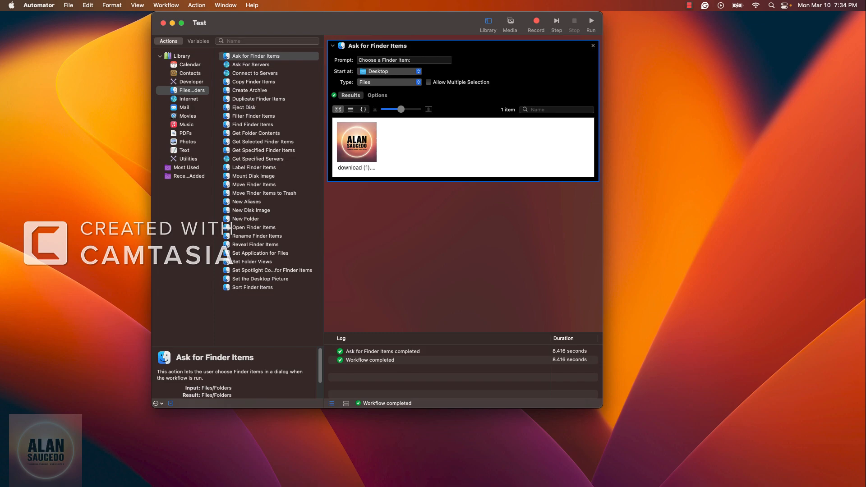
Search the actions for "copy" and add Duplicate Finder Items below the Ask for Finder Items action.
click(267, 41)
text(co)
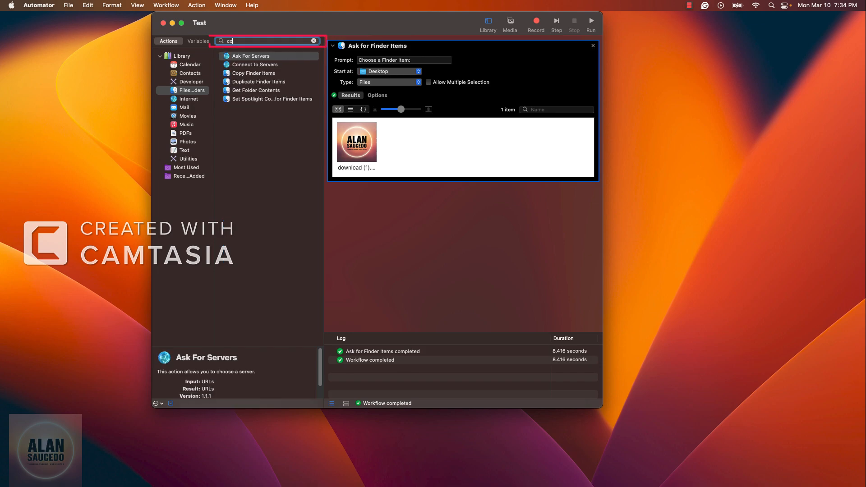
text(py)
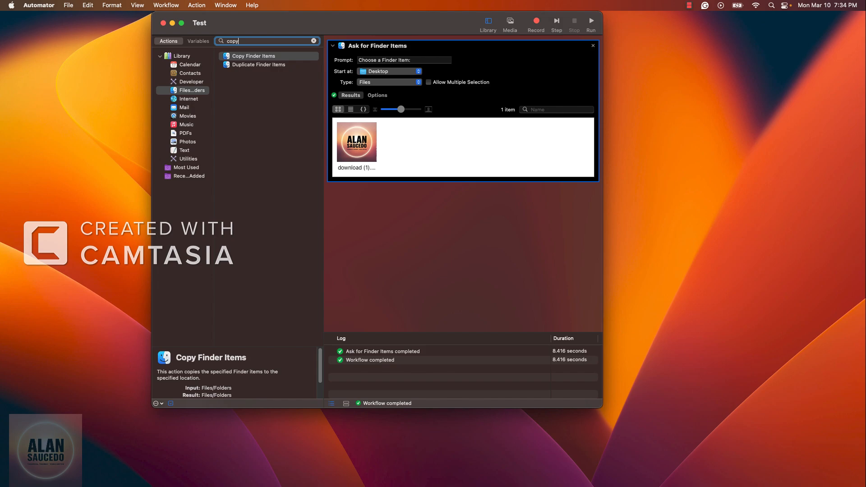
click(254, 56)
click(259, 65)
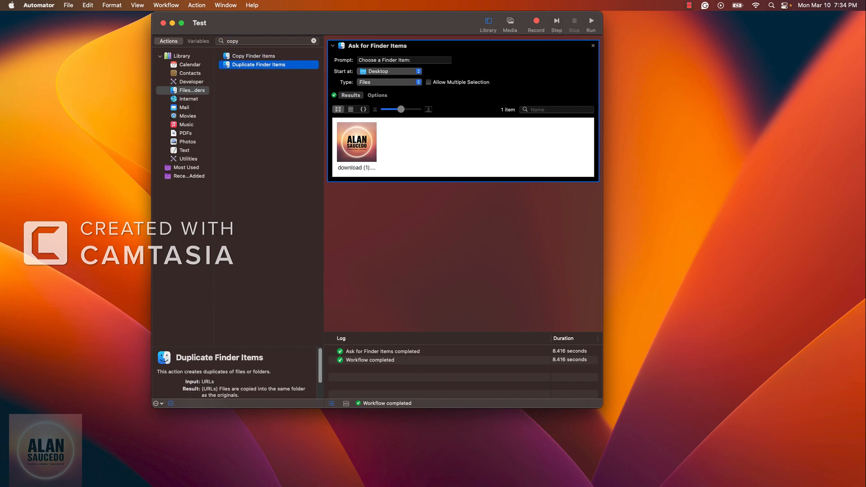
scroll(237, 372, down, 2)
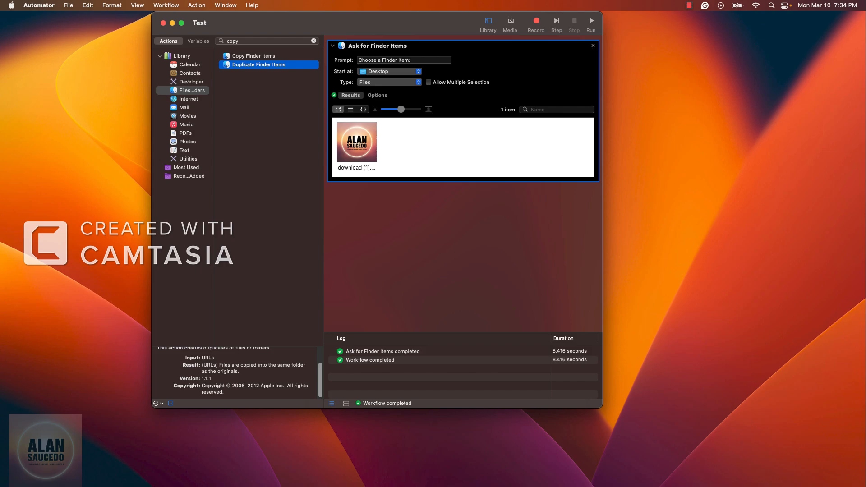
scroll(236, 372, up, 2)
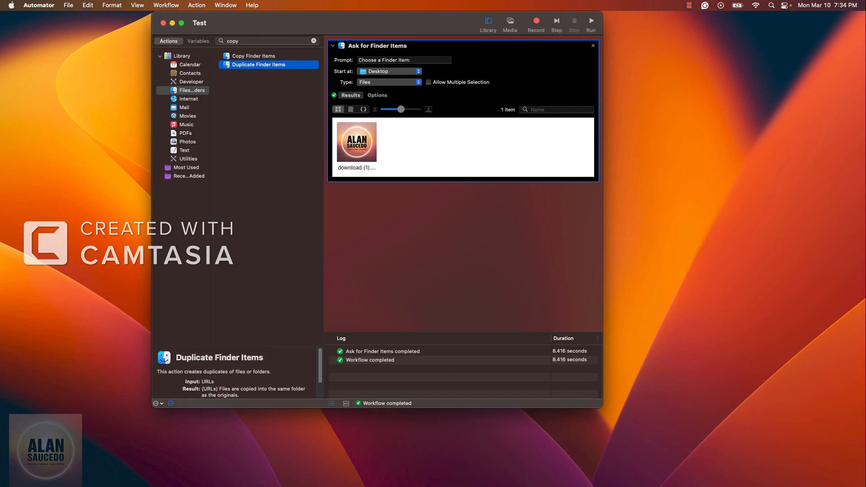
drag(259, 65, 407, 222)
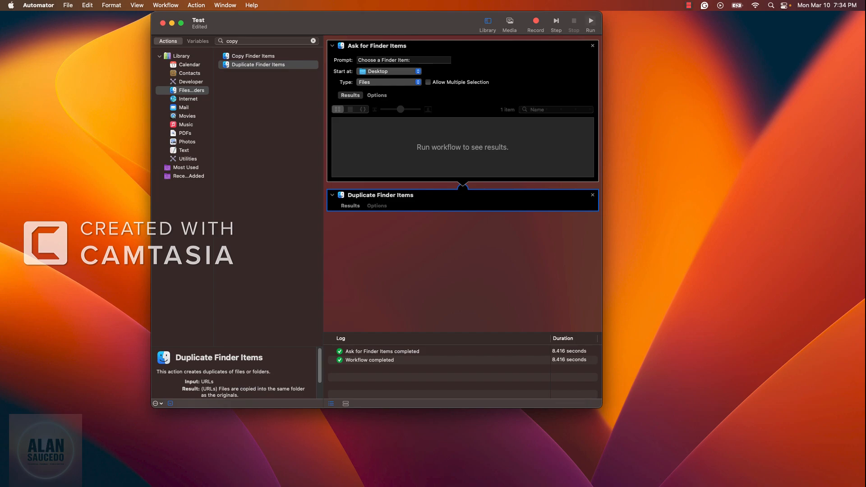
Run the workflow on download (1).png with Desktop folder access allowed, and check the duplicated file on the desktop.
click(590, 23)
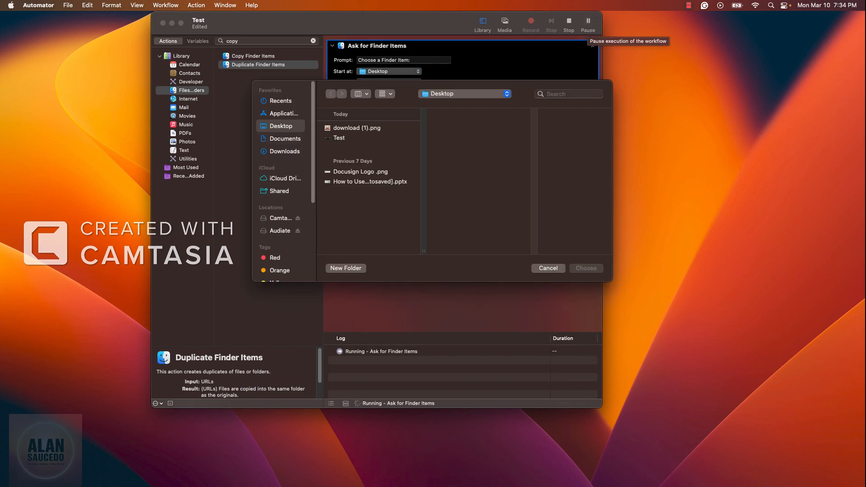
click(356, 129)
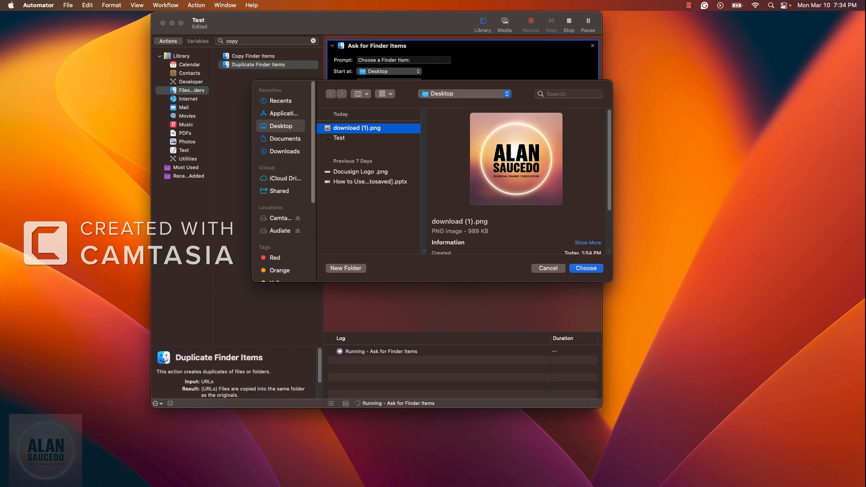
key(Return)
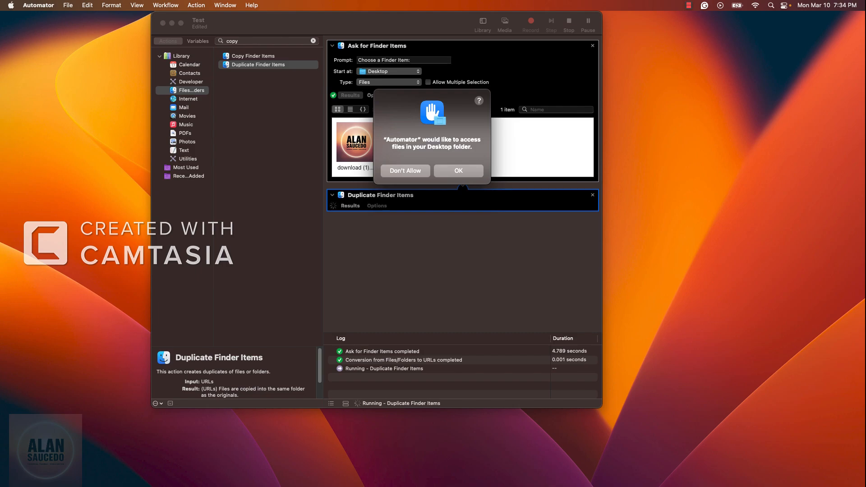
key(Return)
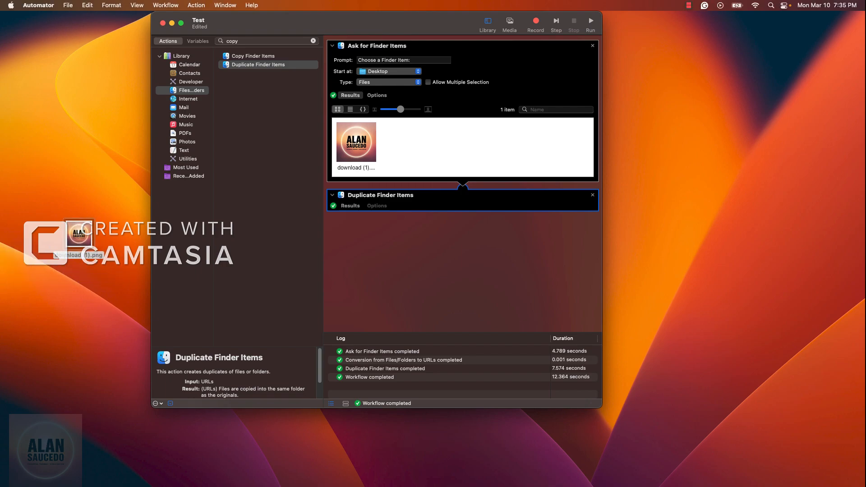
click(80, 296)
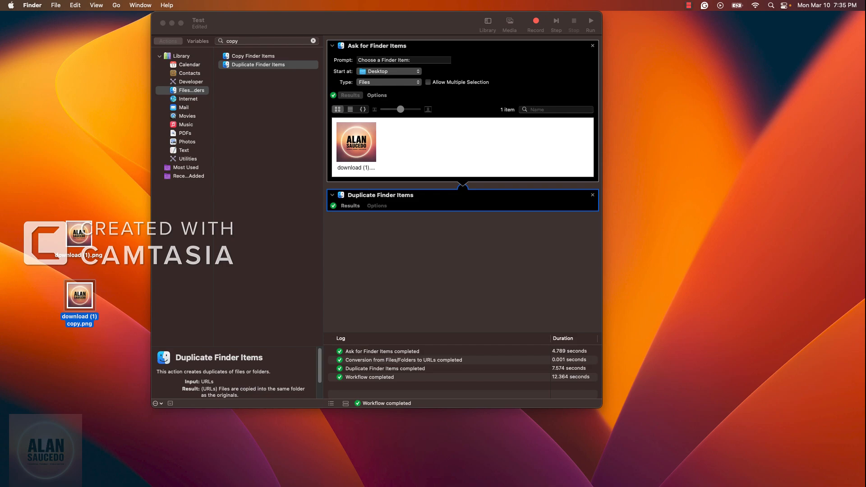
key(super+Tab)
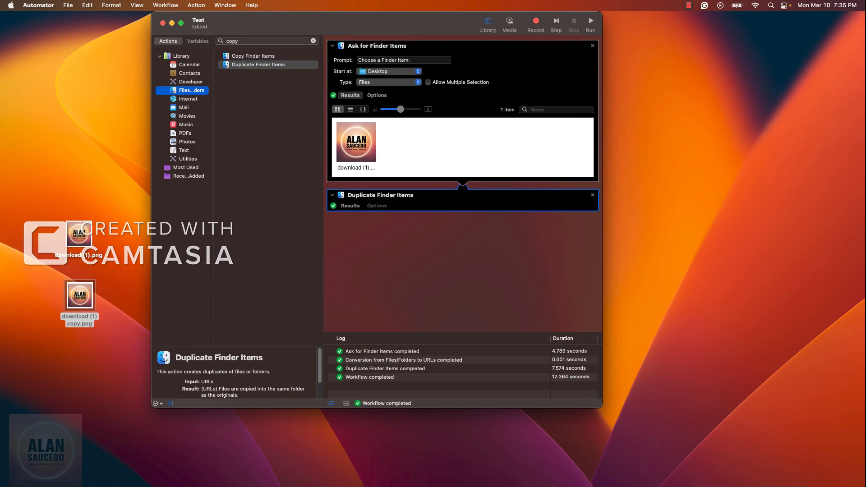
Search the whole action library for "scale" and add Scale Images below Duplicate Finder Items, without adding a Copy Finder Items action.
click(181, 56)
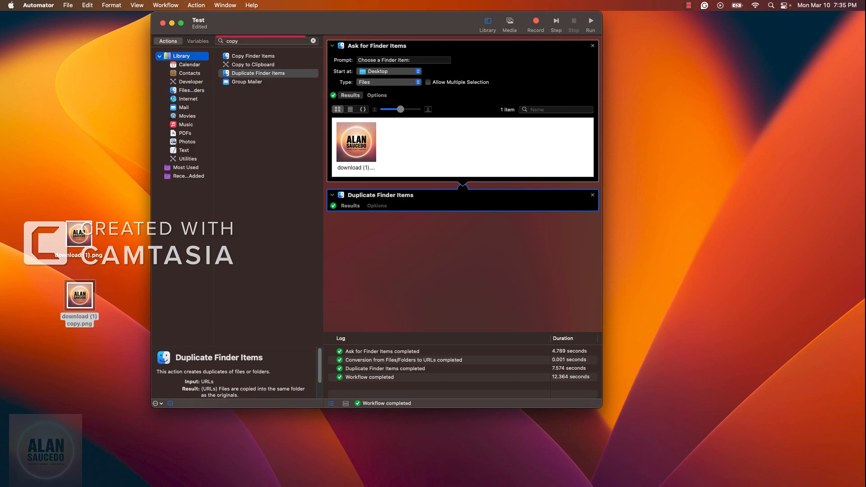
drag(247, 41, 204, 41)
key(BackSpace)
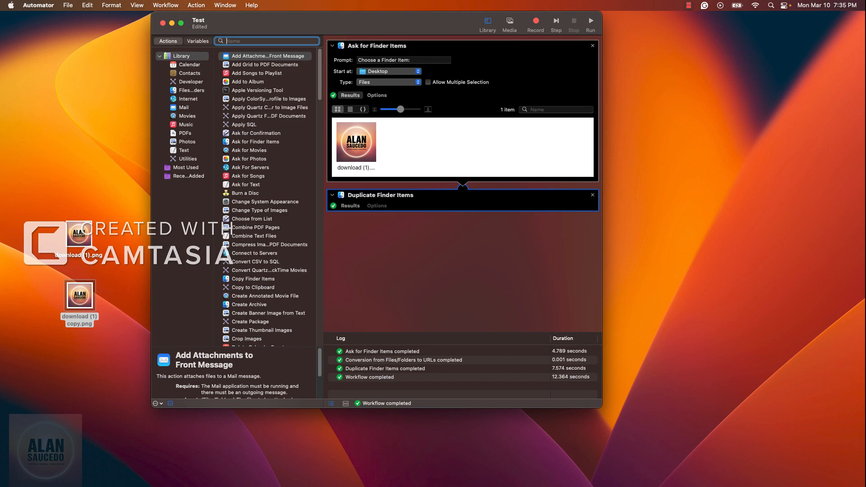
text(scale)
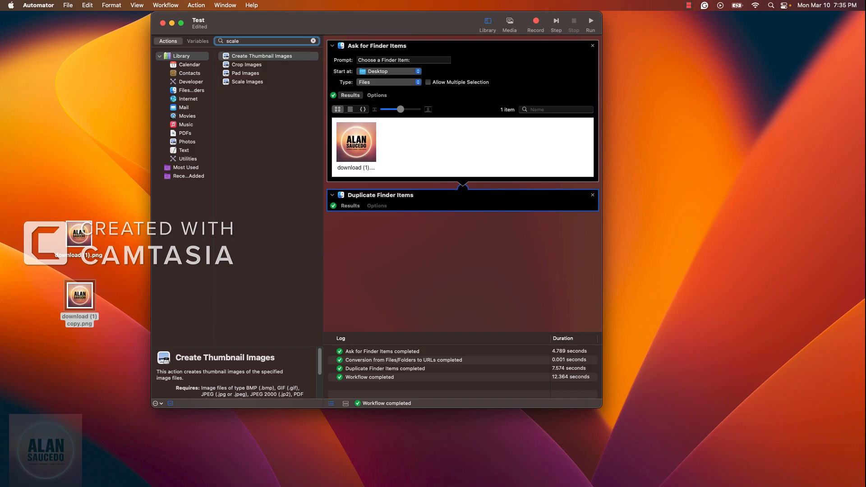
click(247, 82)
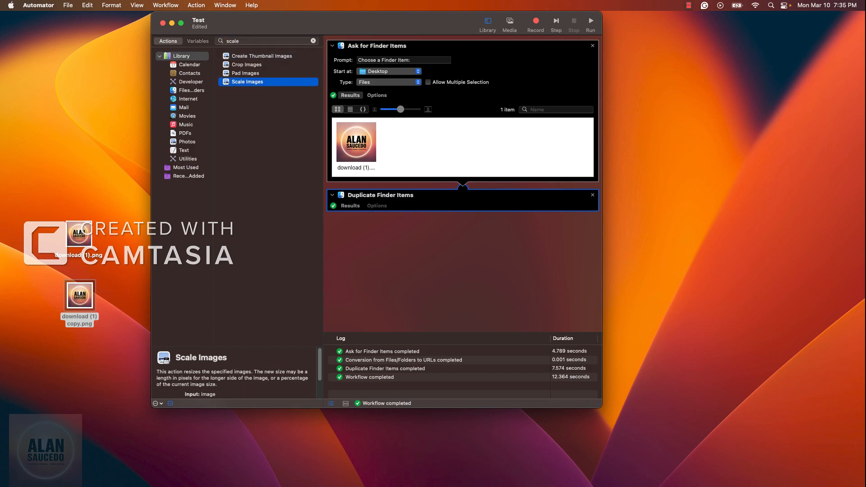
drag(247, 82, 427, 244)
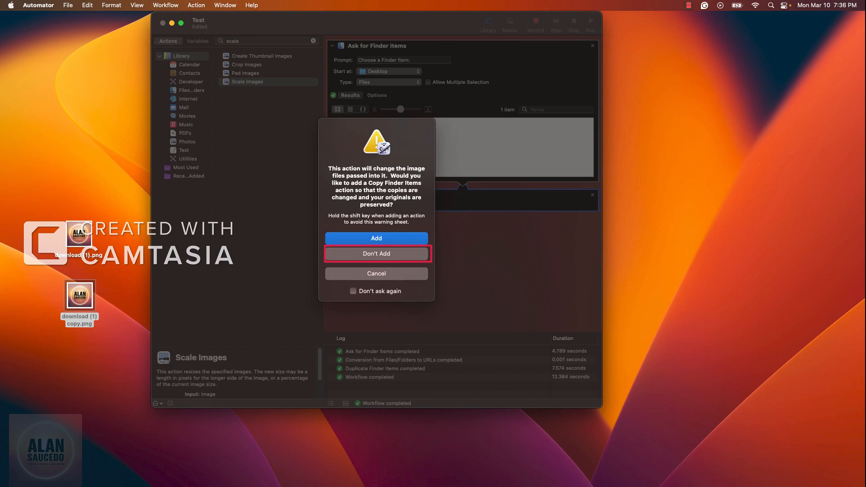
click(377, 253)
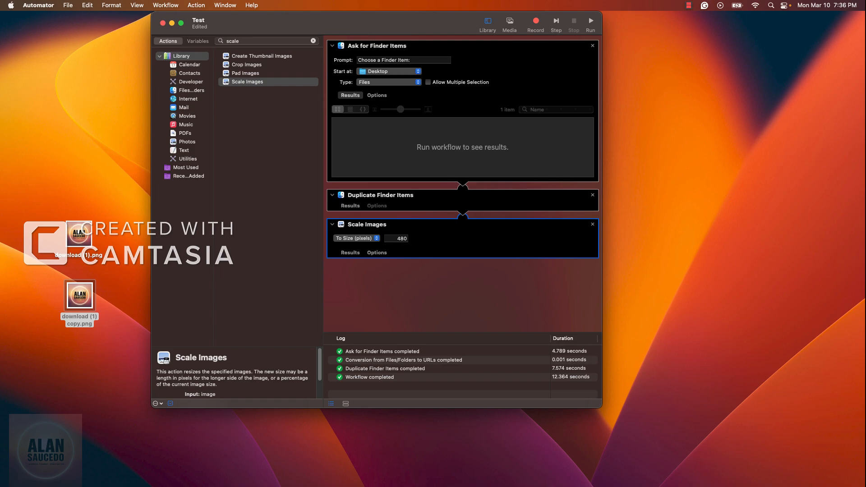
Set the Scale Images size to 640 pixels.
click(398, 238)
drag(397, 238, 407, 238)
text(640)
click(397, 291)
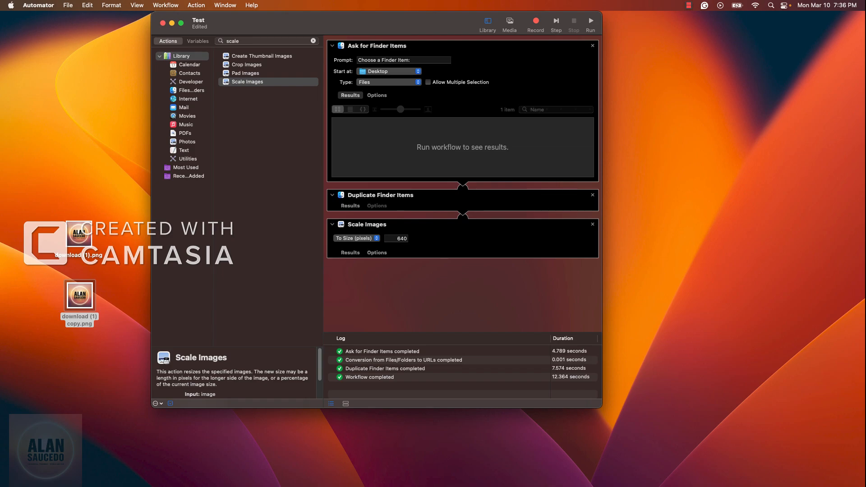
Run the workflow on download (1).png and bring up the options for the new duplicate, download (1) copy 2.png, on the desktop.
click(590, 22)
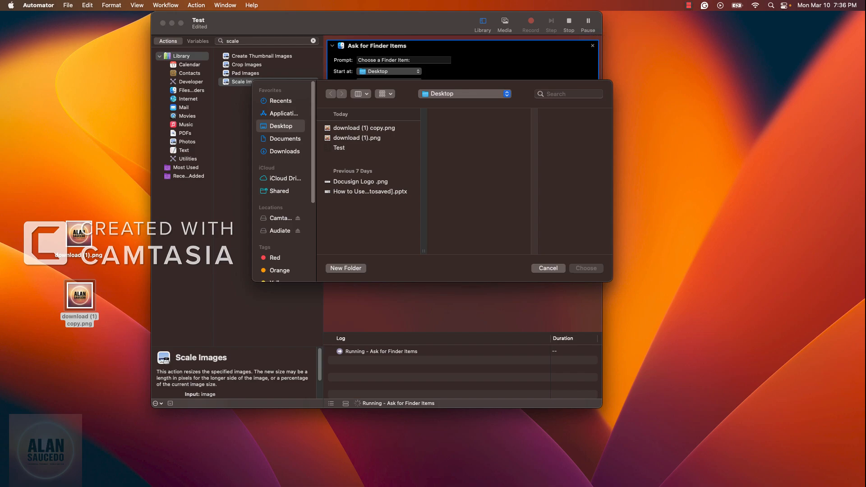
click(357, 138)
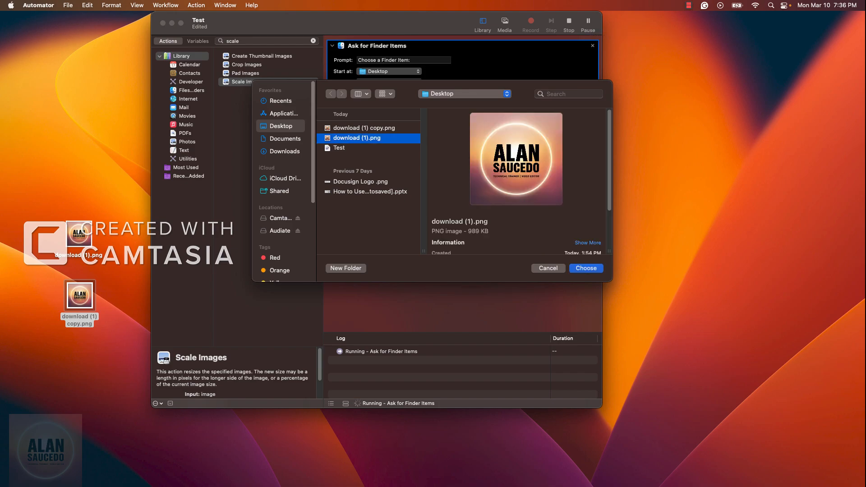
key(Return)
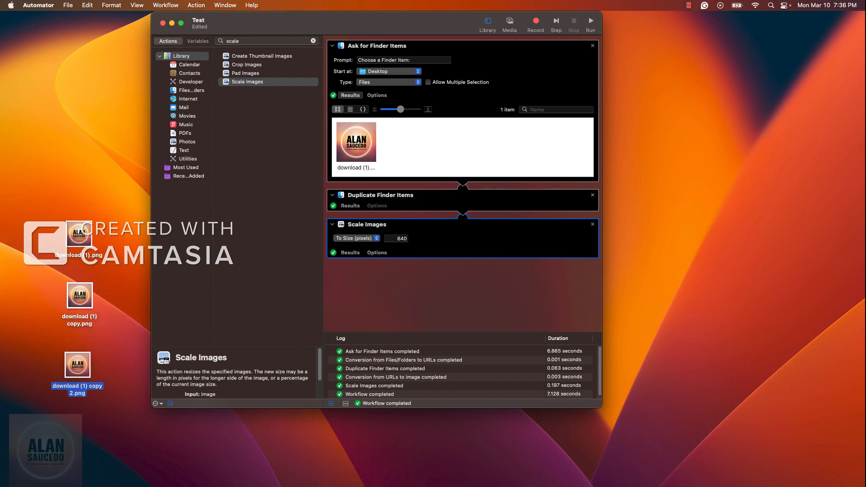
click(77, 364)
right_click(82, 364)
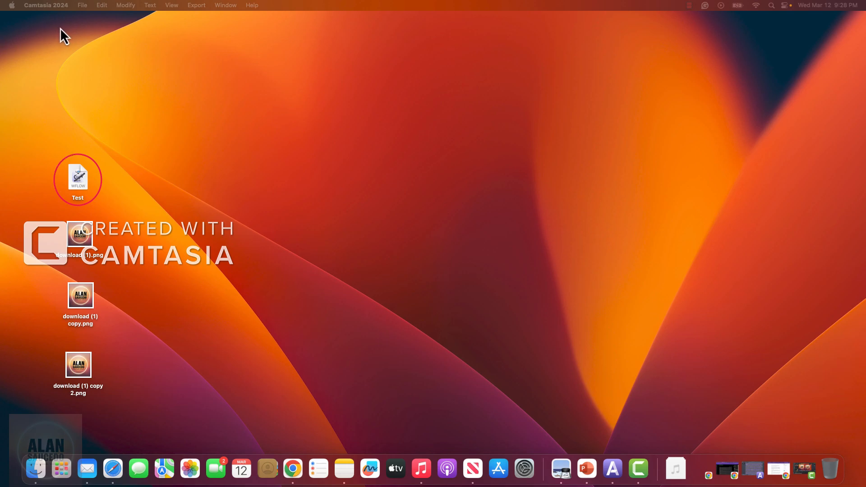
Open the saved Test workflow file from the desktop in Automator.
click(79, 175)
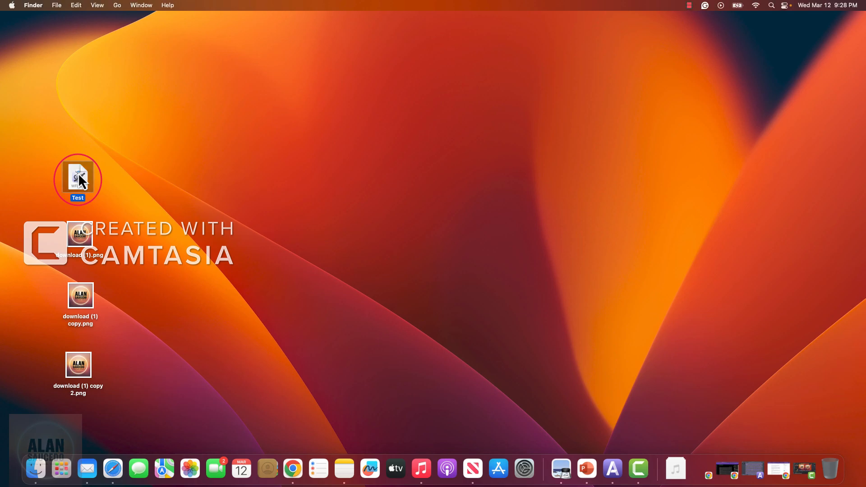
double_click(78, 173)
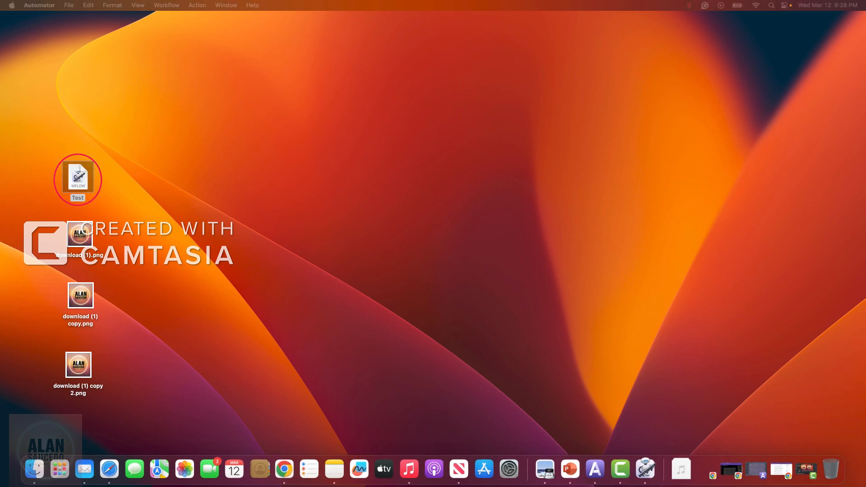